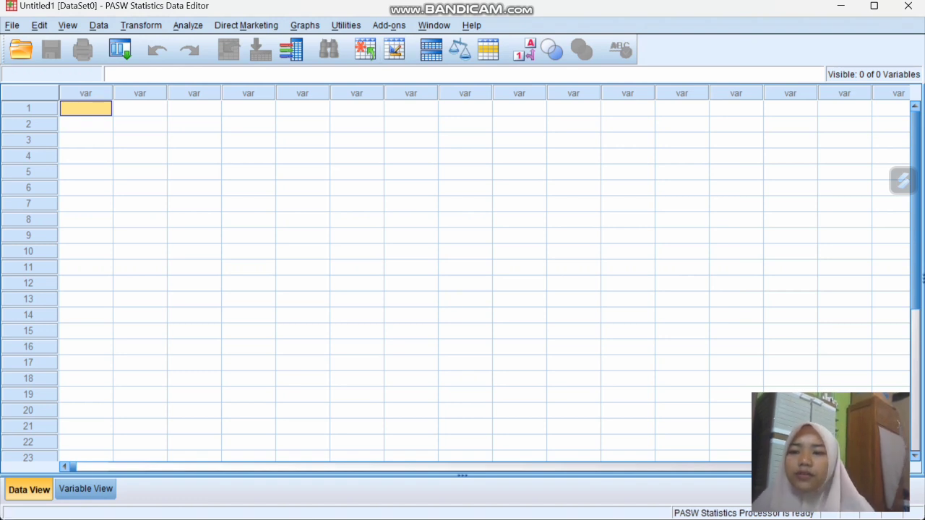
Switch the data editor to Variable View and select the name cell of the first variable row.
{"action": "mouse_move", "coordinate": [463, 519]}
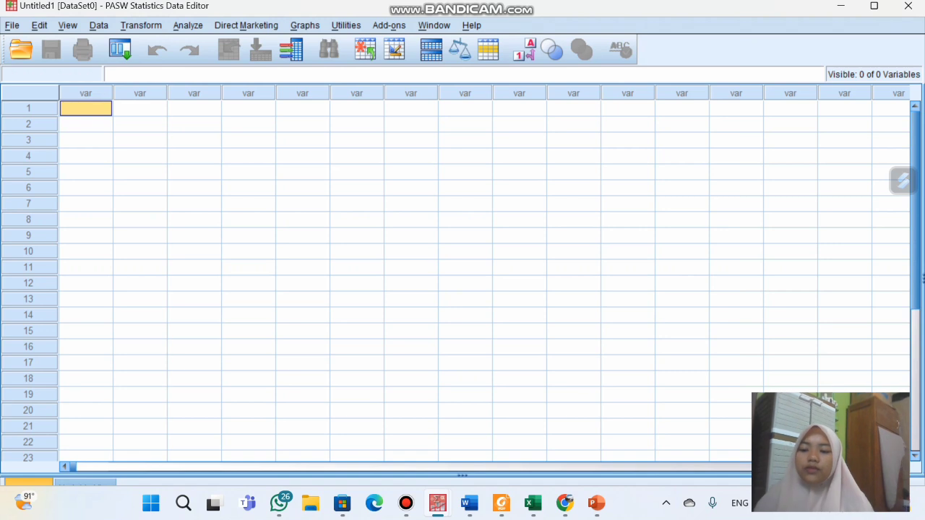
{"action": "key", "text": "ctrl+t"}
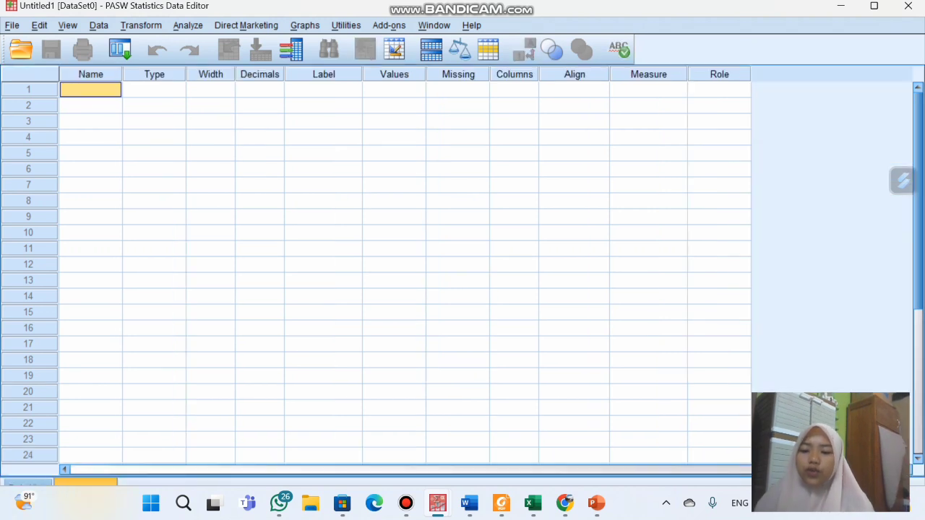
{"action": "left_click", "coordinate": [259, 185]}
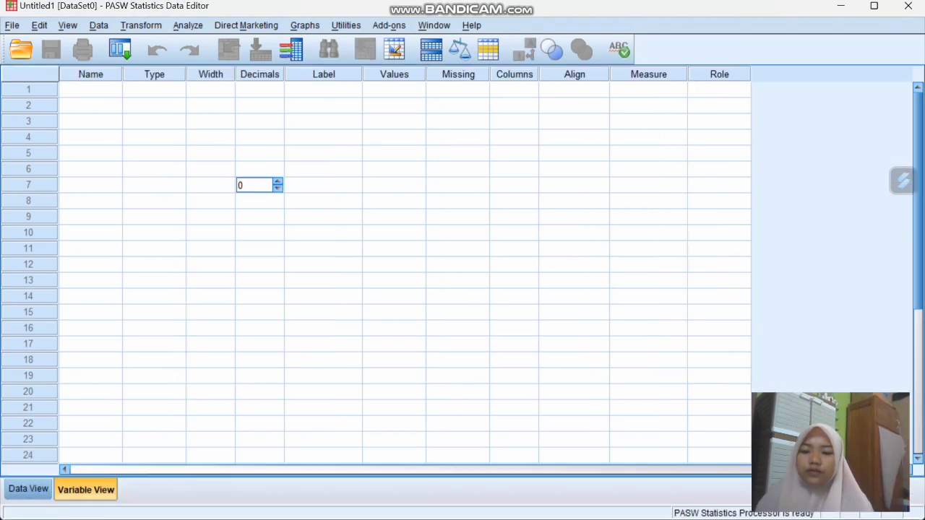
{"action": "left_click", "coordinate": [90, 89]}
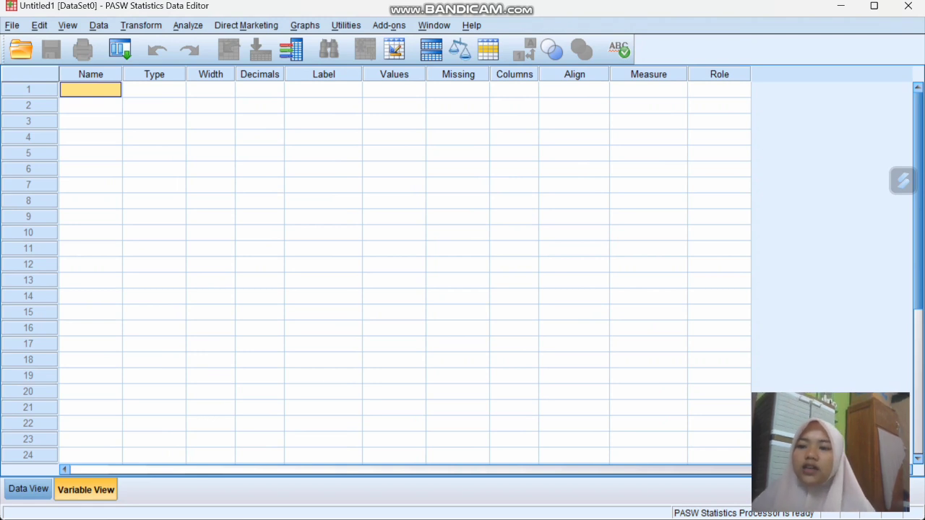
{"action": "type", "text": "Motiv"}
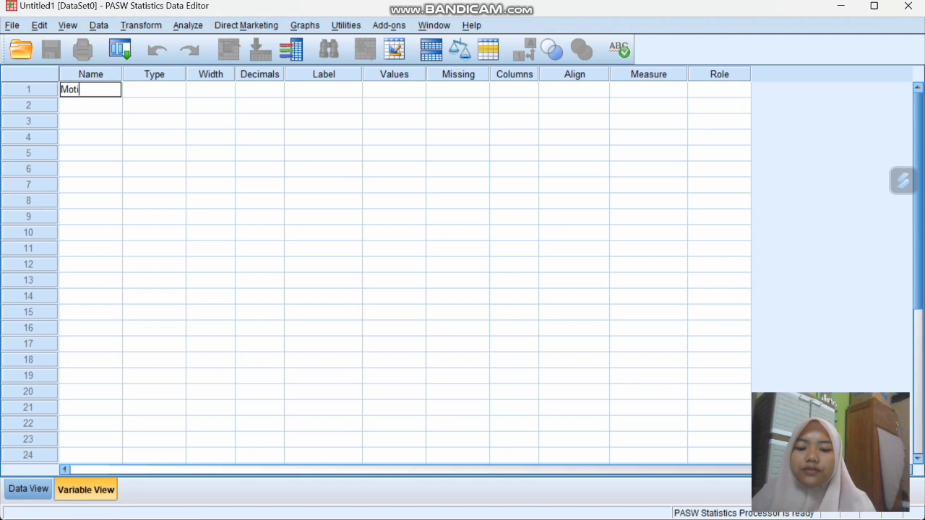
{"action": "key", "text": "BackSpace"}
{"action": "key", "text": "BackSpace"}
{"action": "key", "text": "BackSpace"}
{"action": "key", "text": "BackSpace"}
{"action": "key", "text": "BackSpace"}
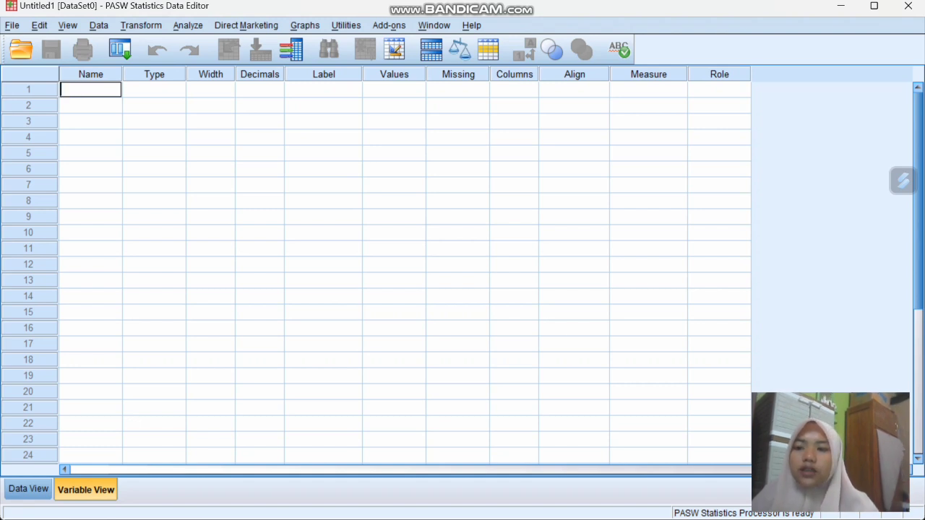
Name the first variable X and the second variable Y.
{"action": "type", "text": "X"}
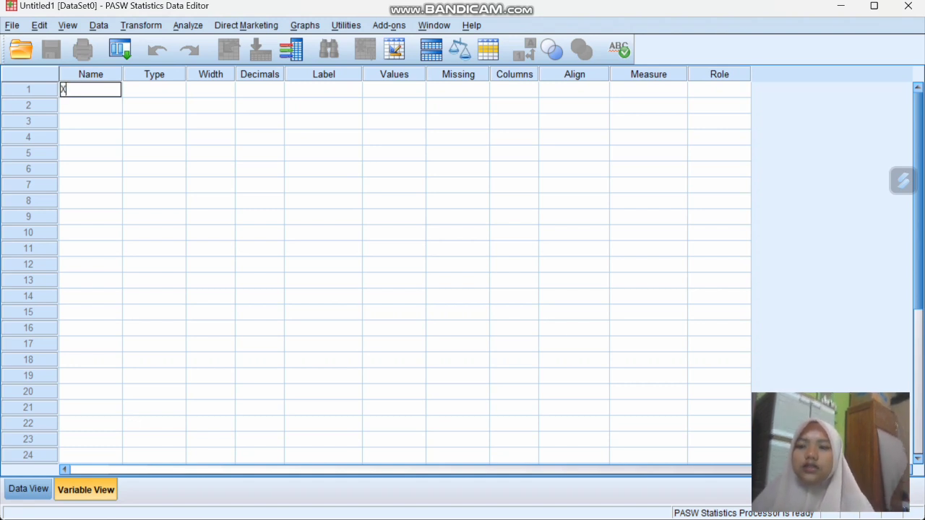
{"action": "key", "text": "Return"}
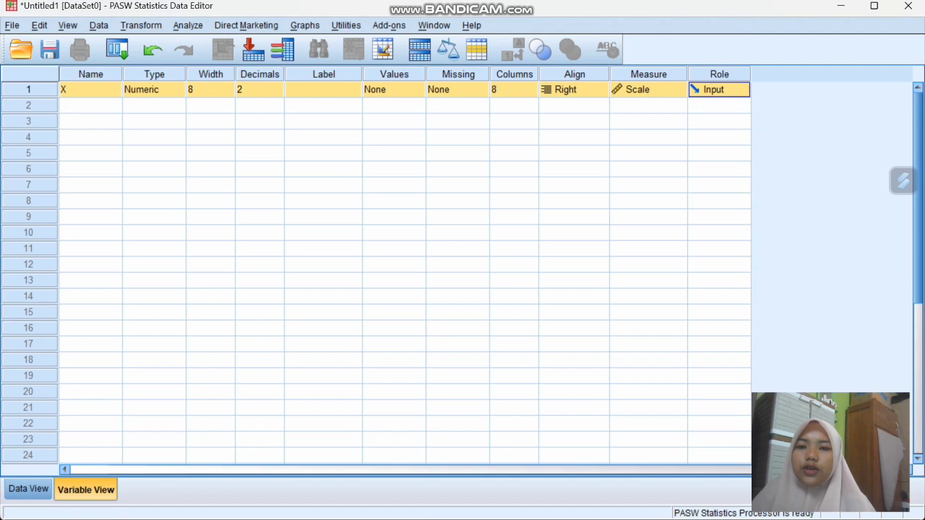
{"action": "left_click", "coordinate": [90, 105]}
{"action": "double_click", "coordinate": [90, 105]}
{"action": "type", "text": "Y"}
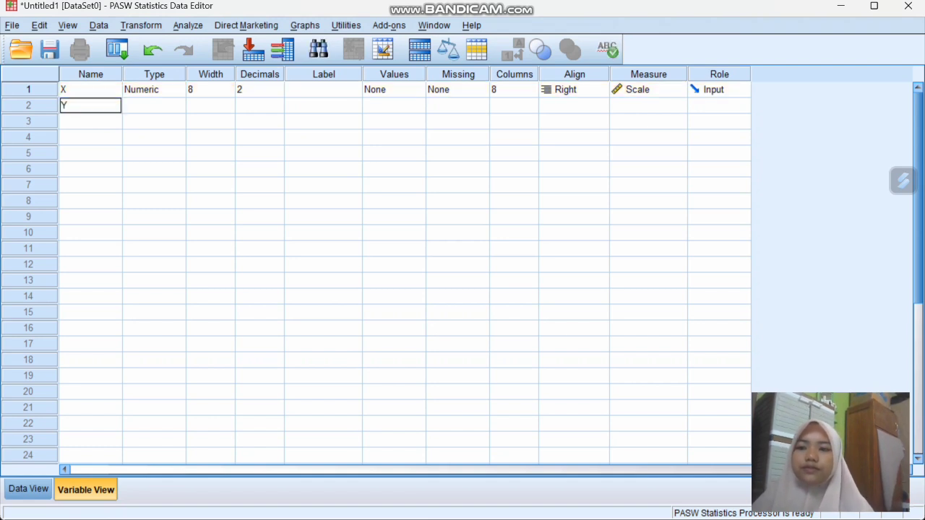
Set the decimals of both variables X and Y to 0.
{"action": "left_click", "coordinate": [206, 89]}
{"action": "left_click", "coordinate": [259, 90]}
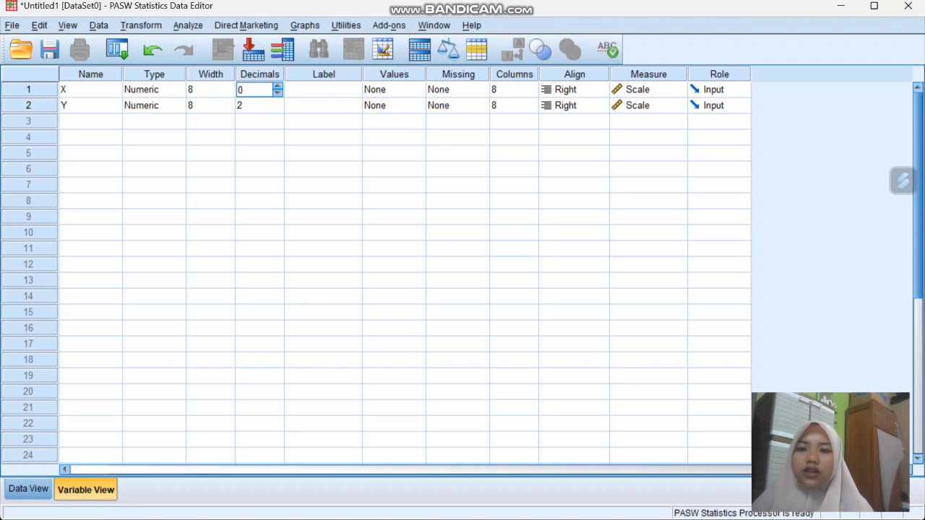
{"action": "left_click", "coordinate": [258, 105]}
{"action": "type", "text": "0"}
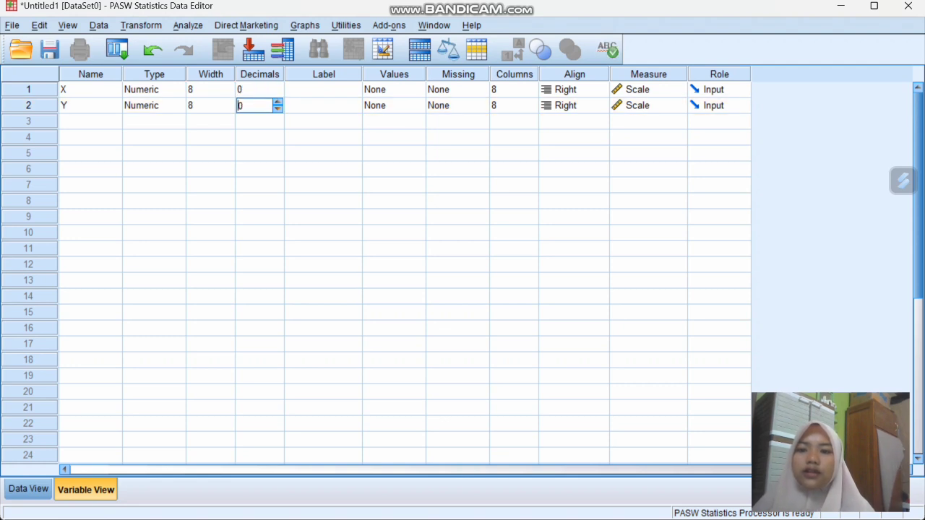
Set the label of variable X to Motivasi.
{"action": "left_click", "coordinate": [323, 90]}
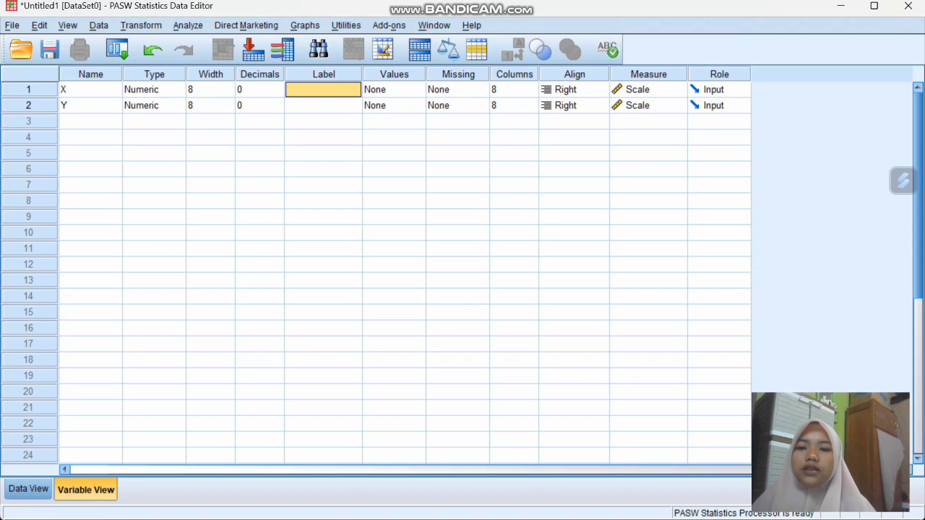
{"action": "left_click", "coordinate": [323, 90]}
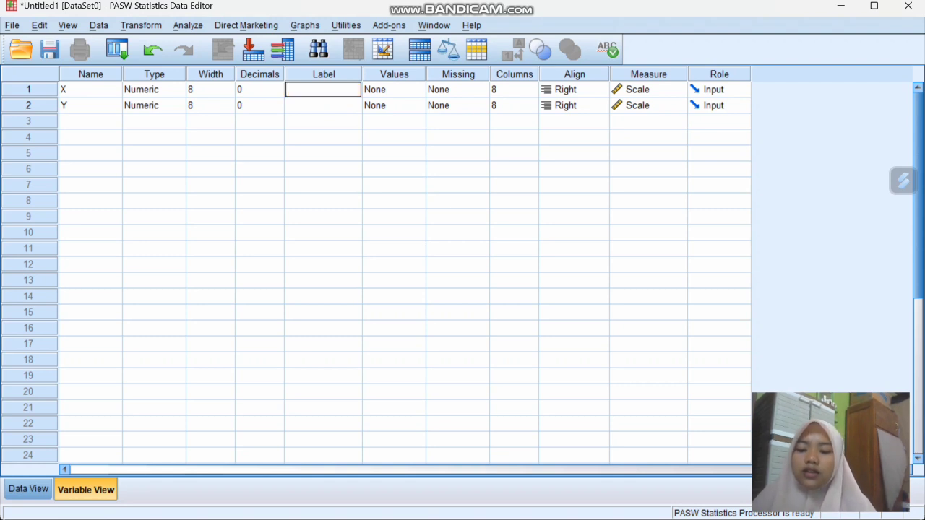
{"action": "type", "text": "Moti"}
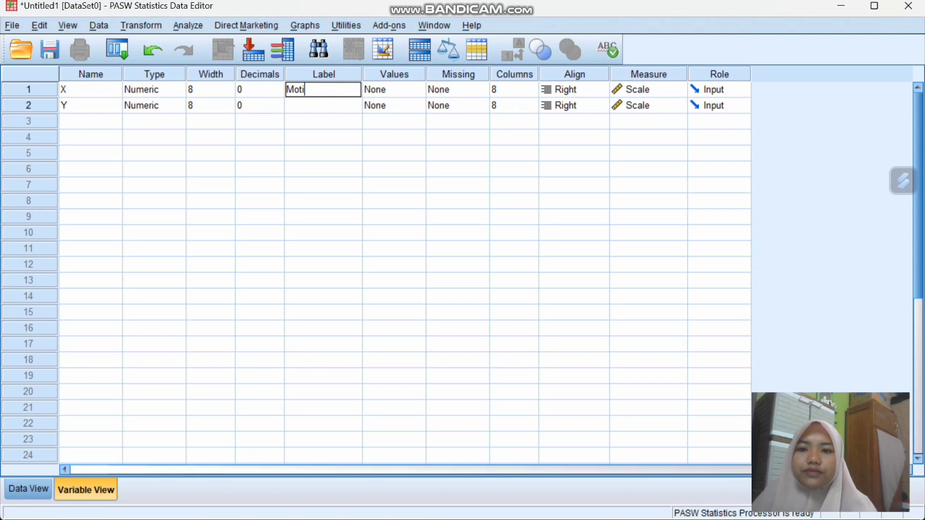
{"action": "type", "text": "vasi"}
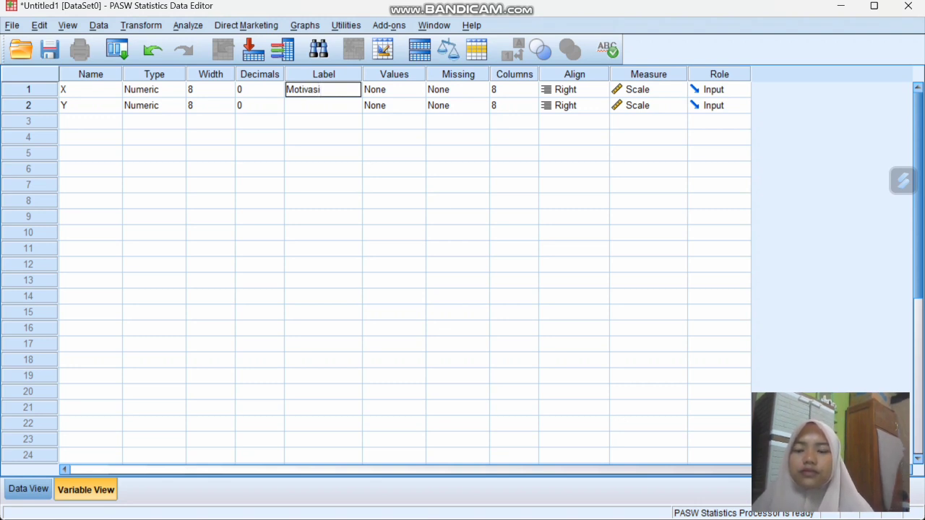
{"action": "key", "text": "Return"}
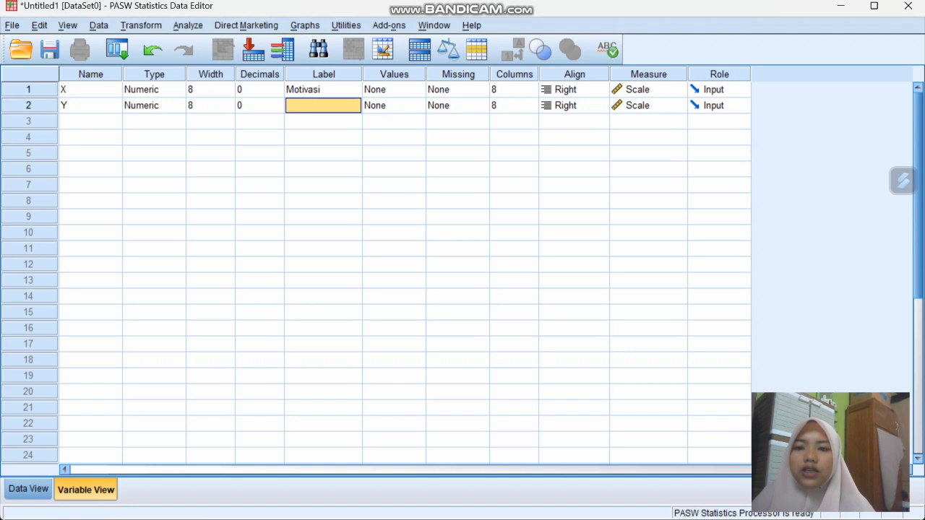
Set the label of variable Y to Produktivitas.
{"action": "type", "text": "Pr"}
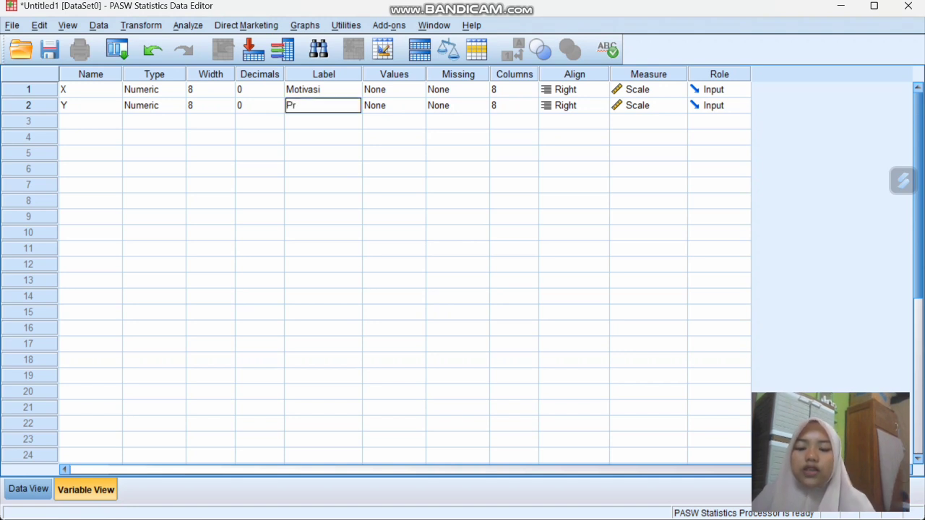
{"action": "type", "text": "oduktiv"}
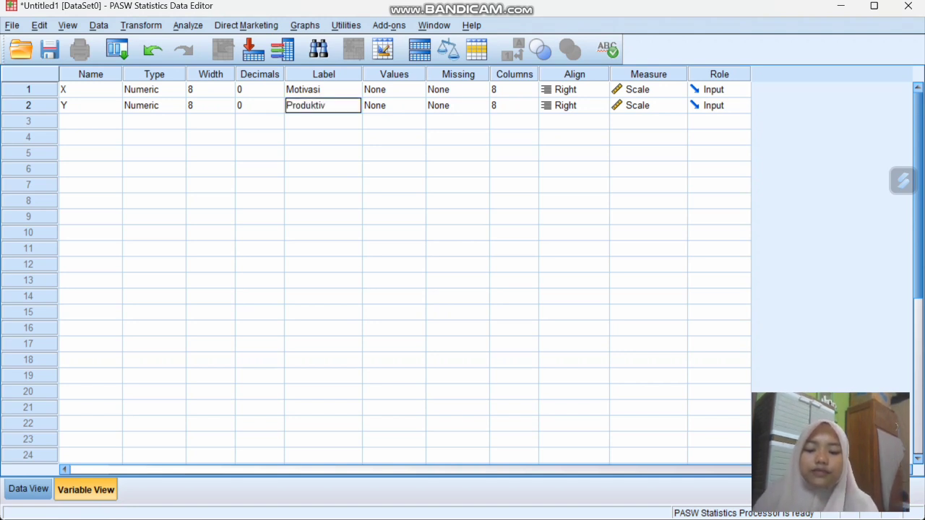
{"action": "type", "text": "itas"}
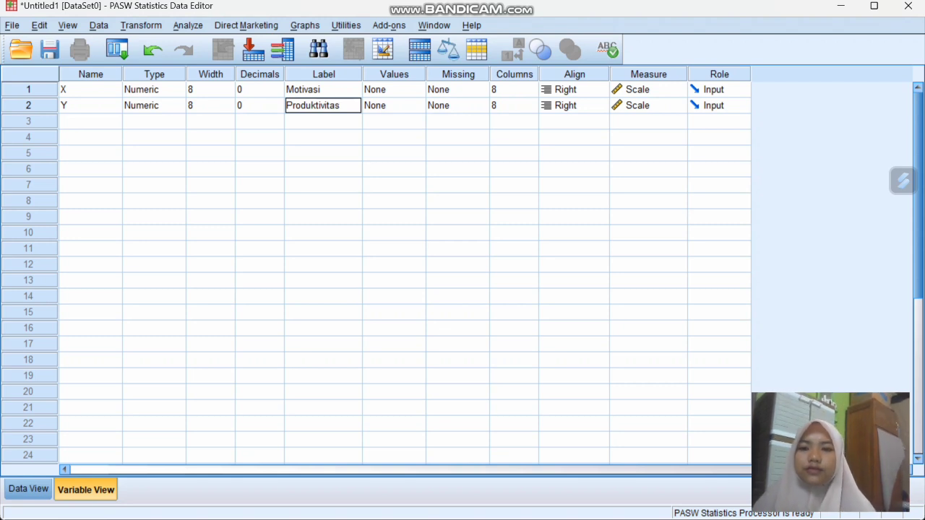
{"action": "left_click", "coordinate": [387, 106]}
{"action": "left_click", "coordinate": [323, 105]}
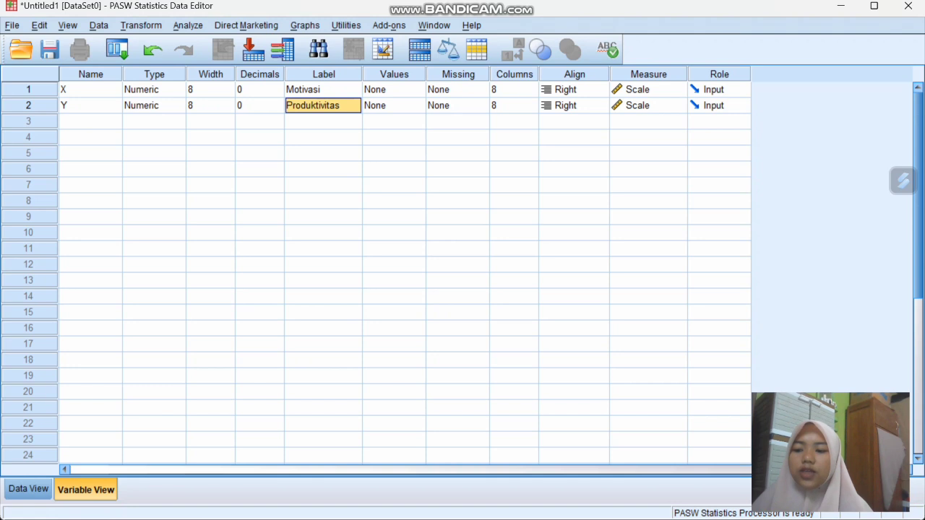
Show the Data View, switch to Excel's Book1 and copy the Motivasi and Produktivitas values in A2:B38 without the headers.
{"action": "left_click", "coordinate": [29, 489]}
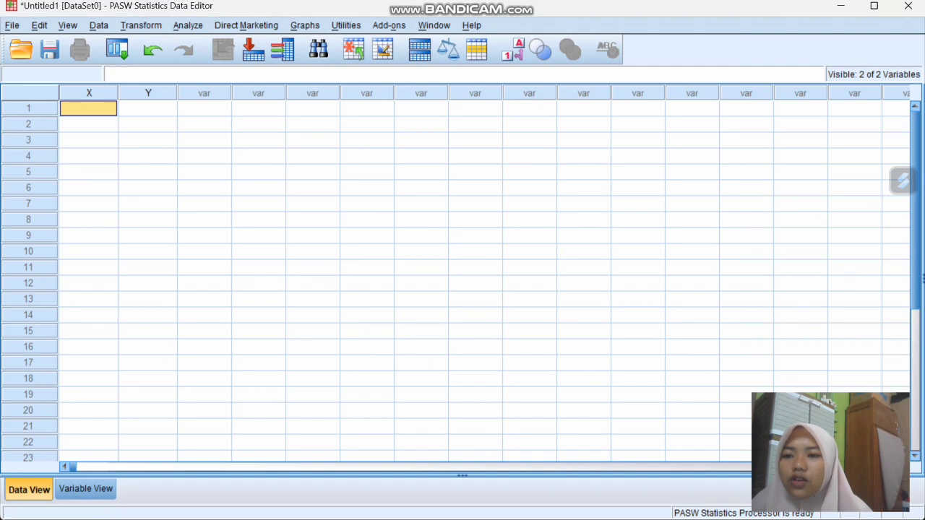
{"action": "mouse_move", "coordinate": [502, 516]}
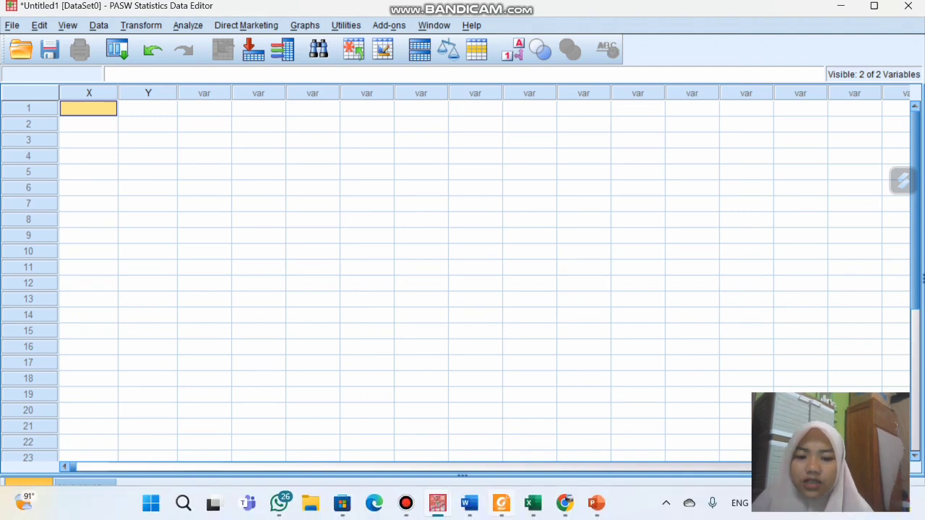
{"action": "mouse_move", "coordinate": [564, 506]}
{"action": "mouse_move", "coordinate": [533, 506]}
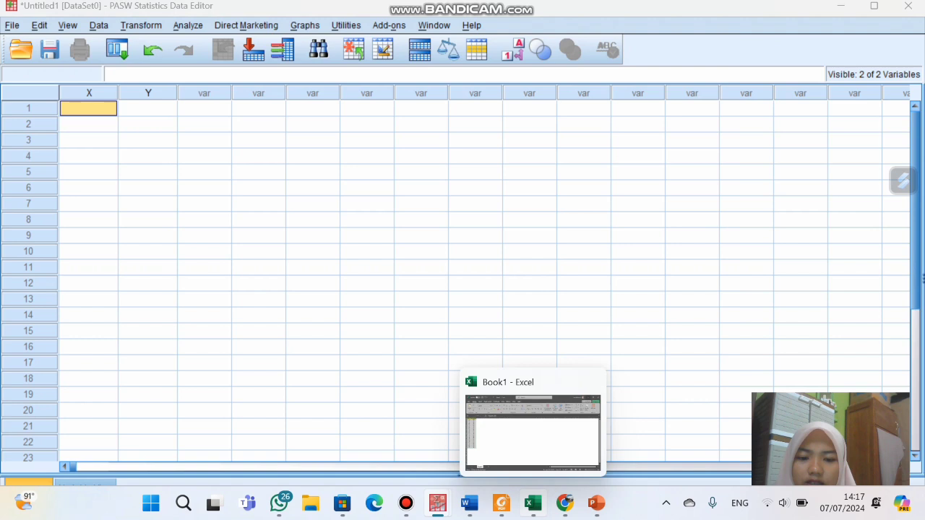
{"action": "left_click", "coordinate": [532, 432]}
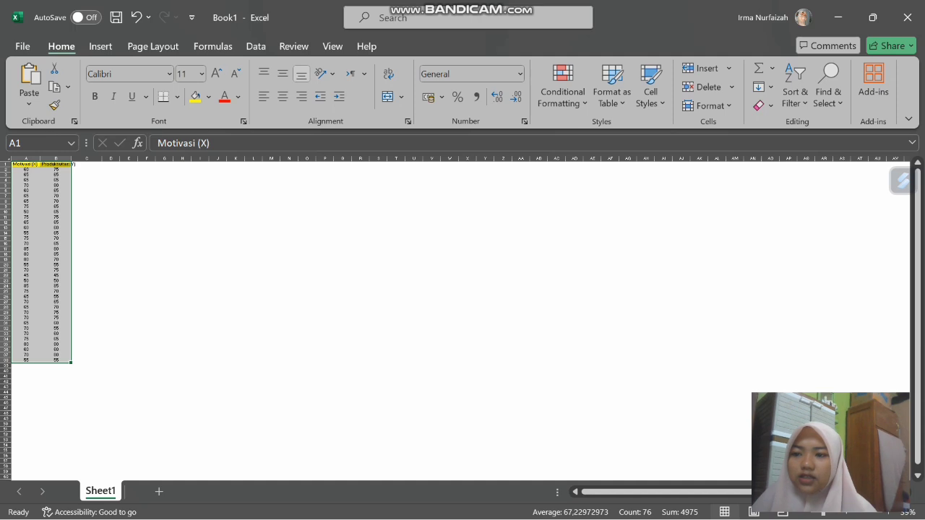
{"action": "left_click_drag", "start_coordinate": [26, 169], "coordinate": [58, 360]}
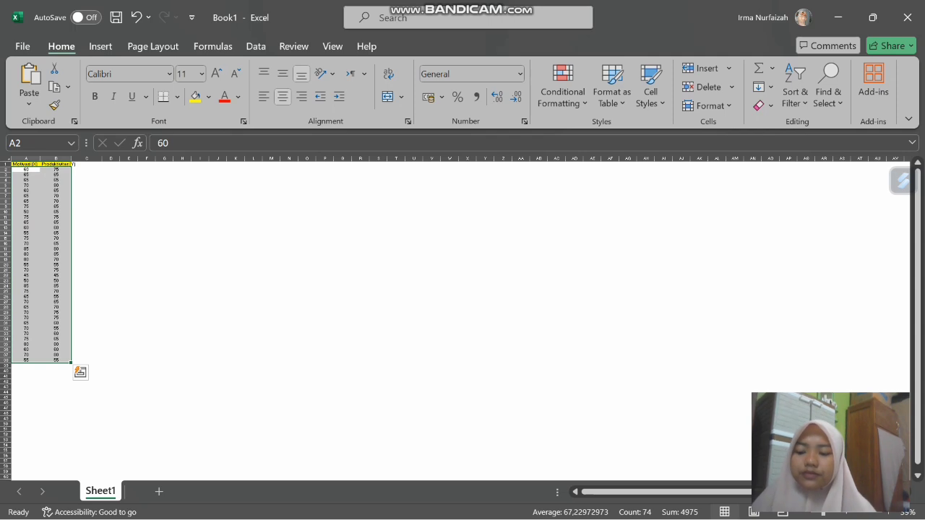
{"action": "key", "text": "ctrl+c"}
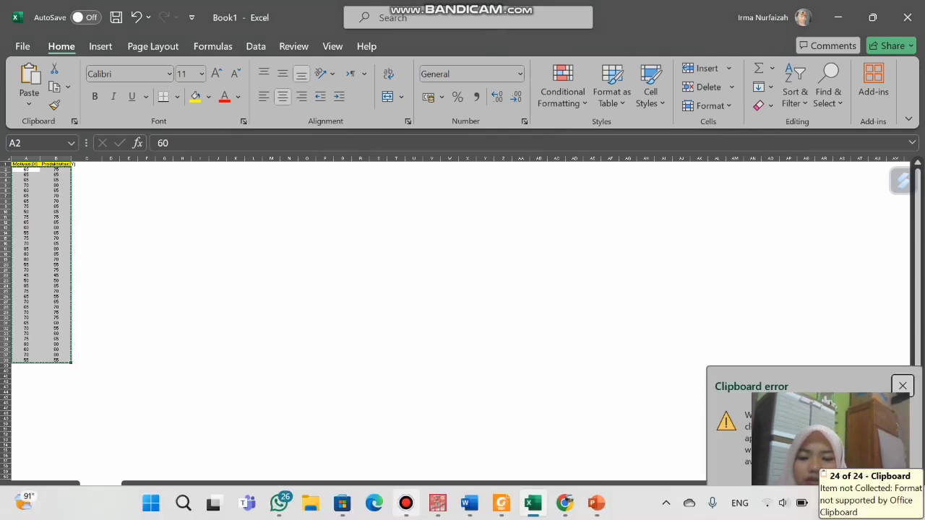
Switch back to the PASW Statistics Data Editor and activate the first data cell of variable X.
{"action": "mouse_move", "coordinate": [438, 503]}
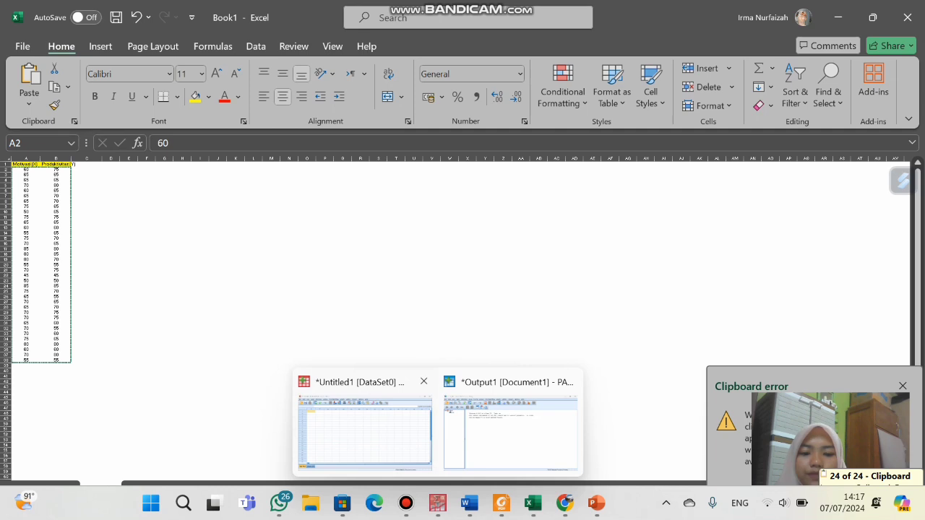
{"action": "left_click", "coordinate": [361, 426]}
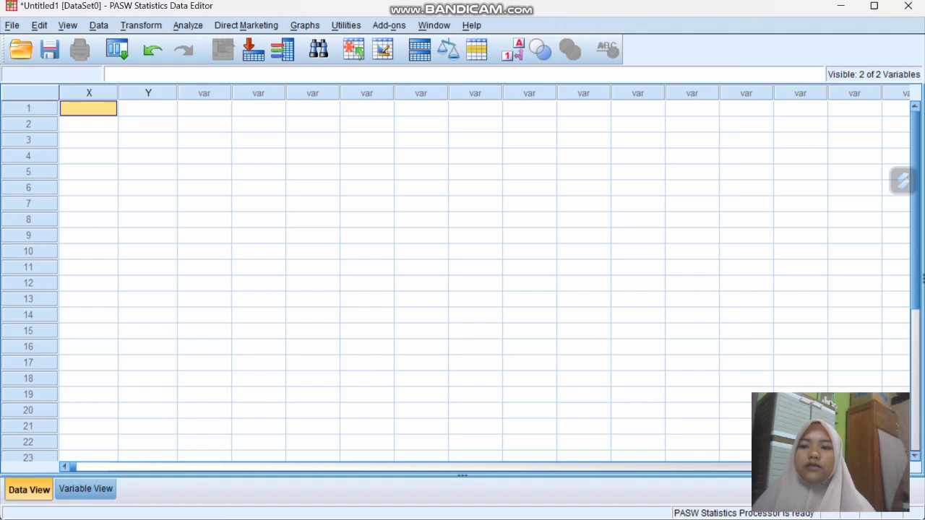
{"action": "left_click", "coordinate": [88, 108]}
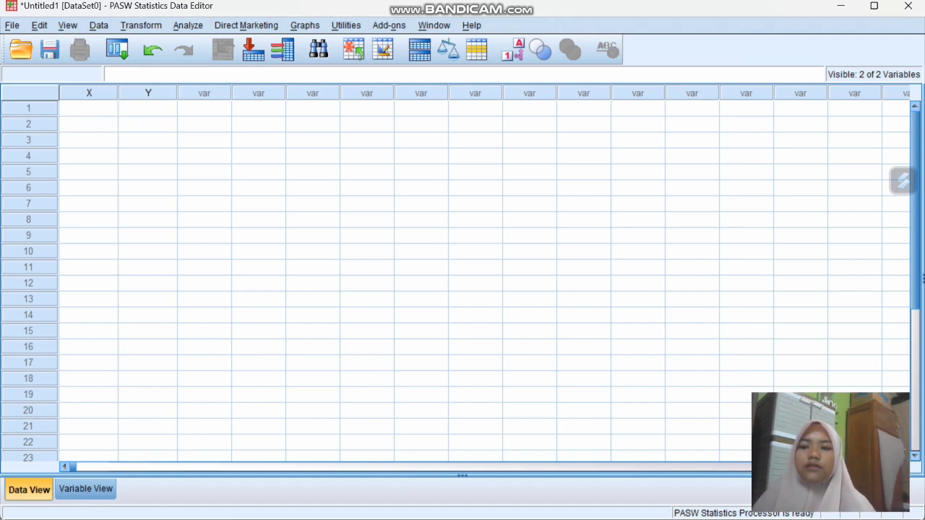
Switch to Excel's Book1, reselect the Motivasi and Produktivitas values in A2:B38 without the headers, and copy them again.
{"action": "mouse_move", "coordinate": [462, 519]}
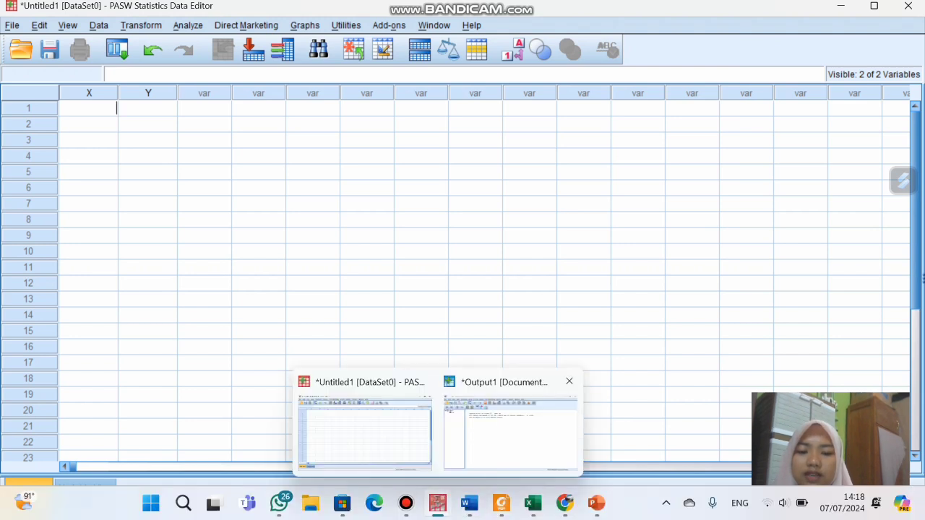
{"action": "mouse_move", "coordinate": [502, 503]}
{"action": "left_click", "coordinate": [533, 503]}
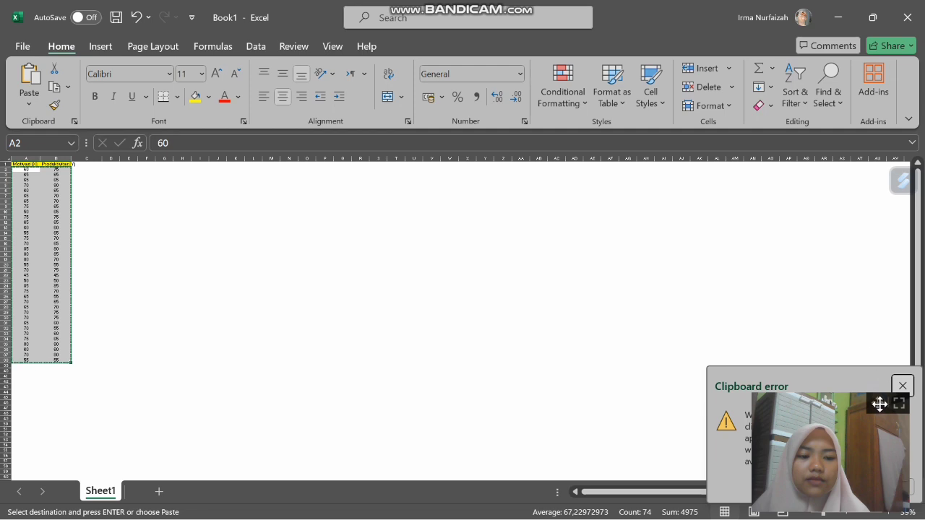
{"action": "left_click_drag", "start_coordinate": [881, 350], "coordinate": [870, 264]}
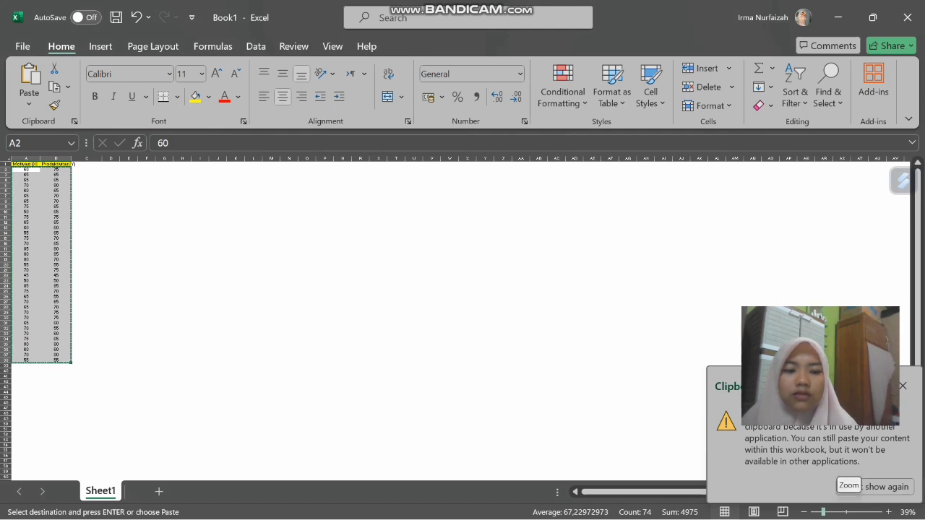
{"action": "left_click", "coordinate": [837, 512]}
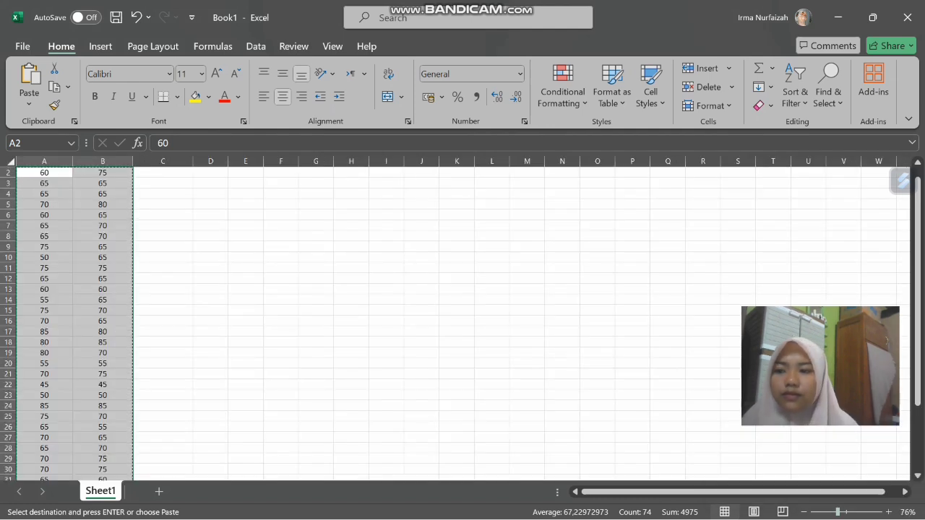
{"action": "left_click", "coordinate": [44, 173]}
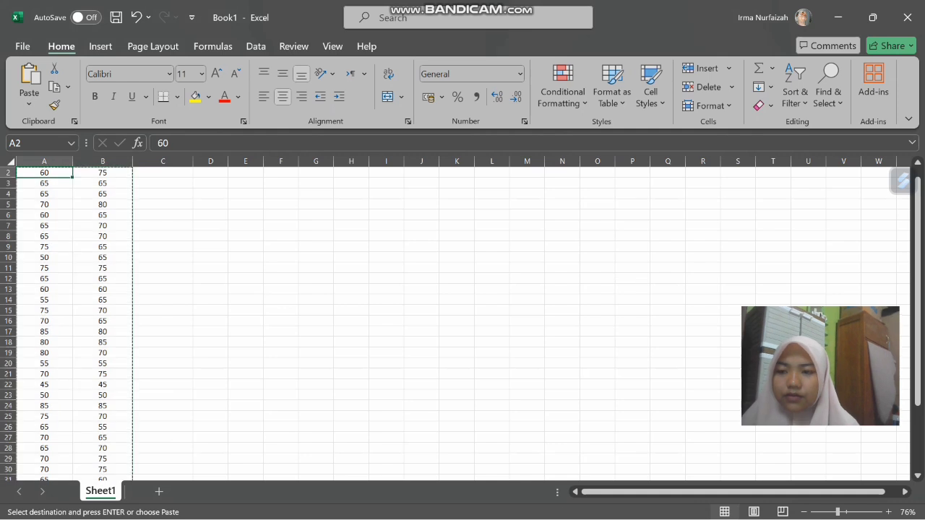
{"action": "left_click_drag", "start_coordinate": [44, 173], "coordinate": [119, 301]}
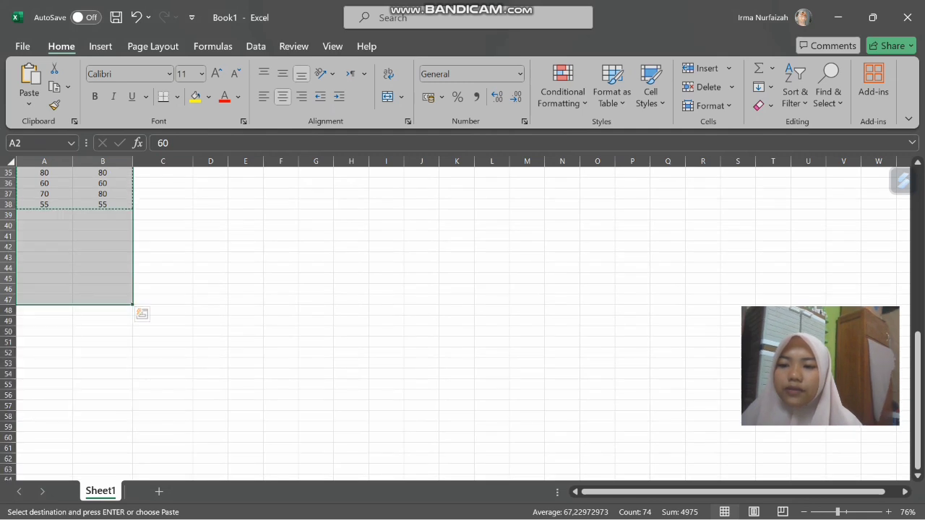
{"action": "left_click_drag", "start_coordinate": [103, 216], "coordinate": [44, 184]}
{"action": "left_click", "coordinate": [102, 205]}
{"action": "key", "text": "ctrl+v"}
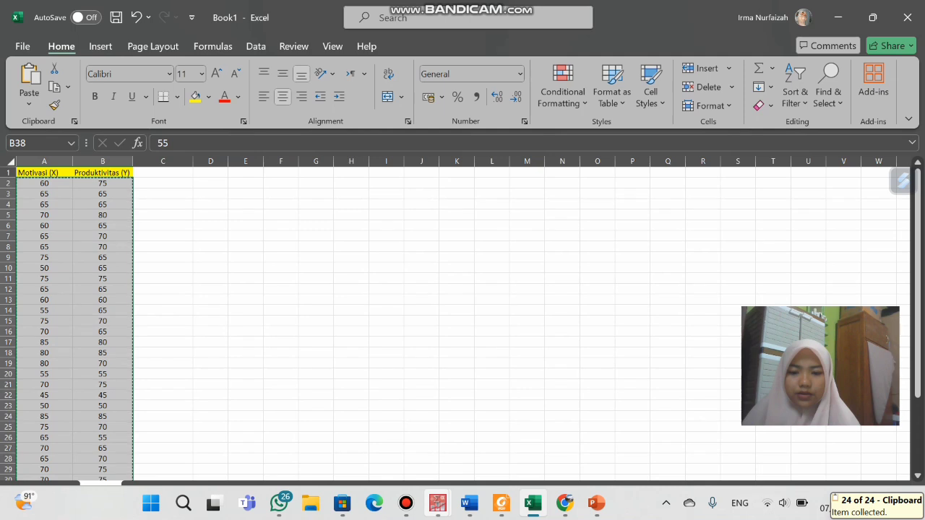
Switch back to the PASW Statistics Data Editor, paste the copied values into columns X and Y from row 1, and check the last rows.
{"action": "left_click", "coordinate": [438, 503]}
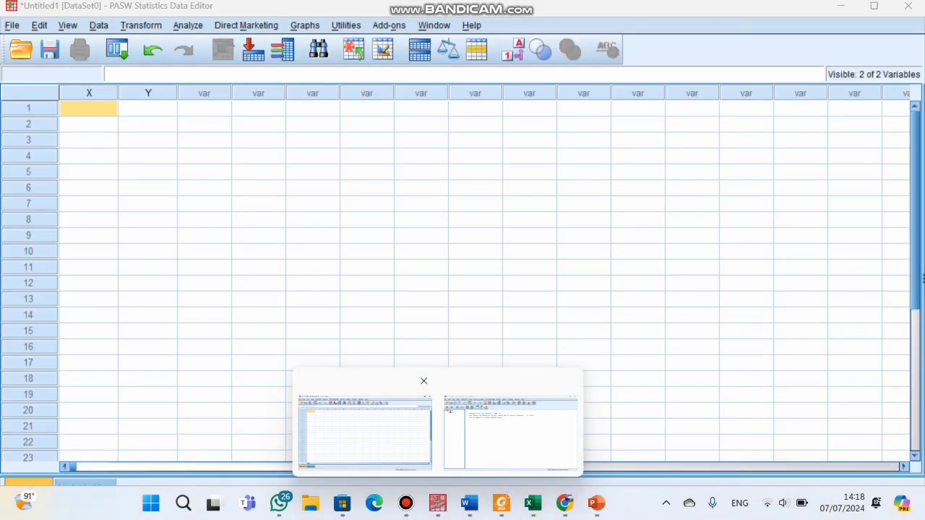
{"action": "left_click", "coordinate": [365, 426]}
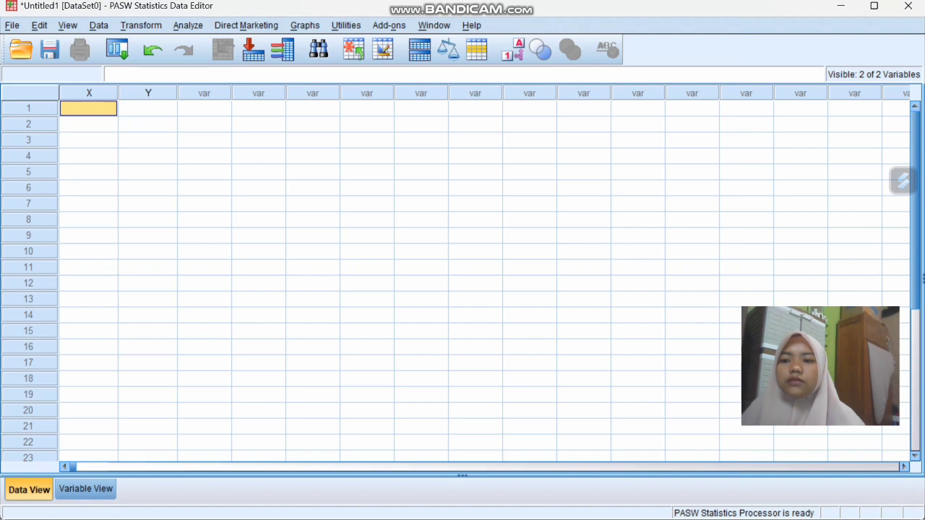
{"action": "key", "text": "ctrl+v"}
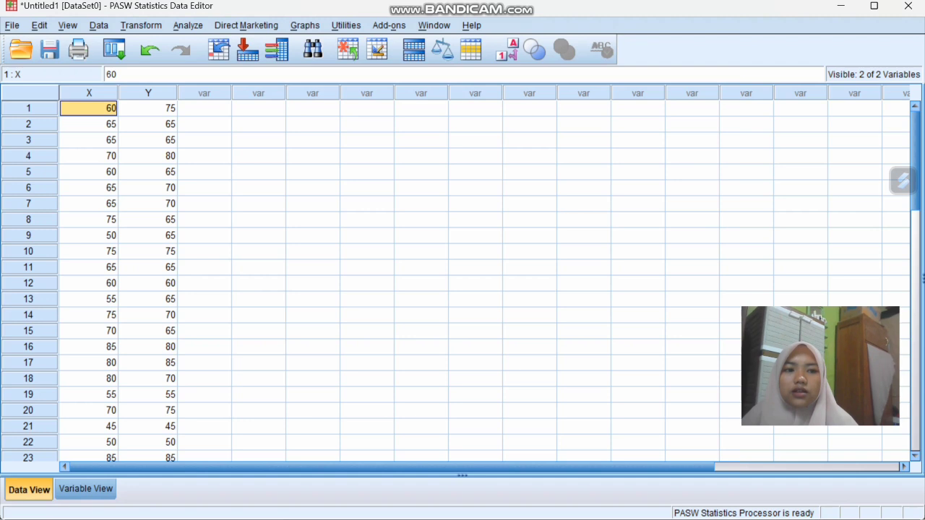
{"action": "scroll", "coordinate": [463, 282], "scroll_direction": "down", "scroll_amount": 5}
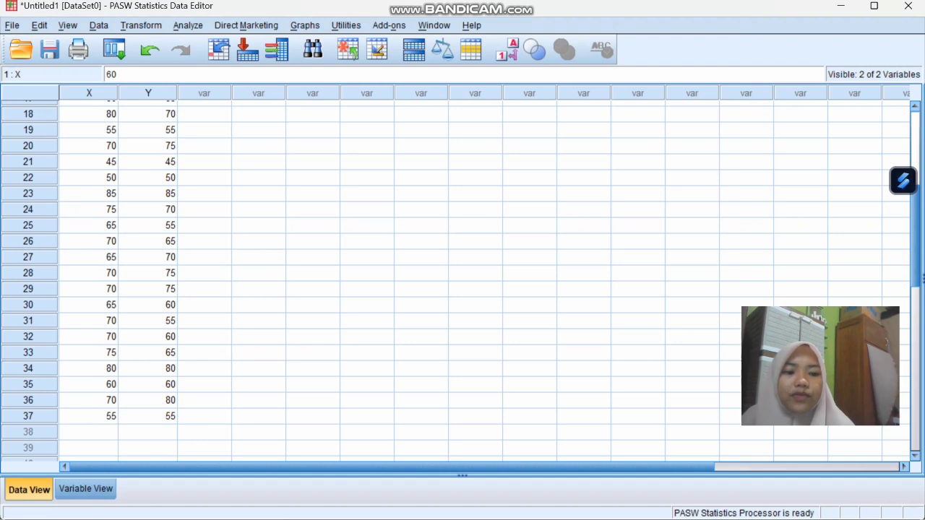
Run a bivariate Pearson correlation with a two-tailed significance test on Motivasi [X] and Produktivitas [Y].
{"action": "left_click", "coordinate": [188, 26]}
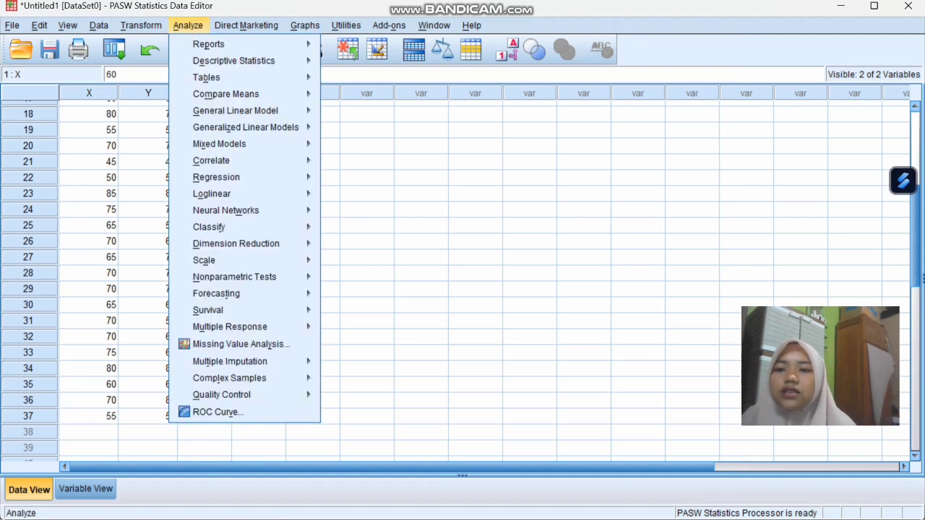
{"action": "mouse_move", "coordinate": [246, 127]}
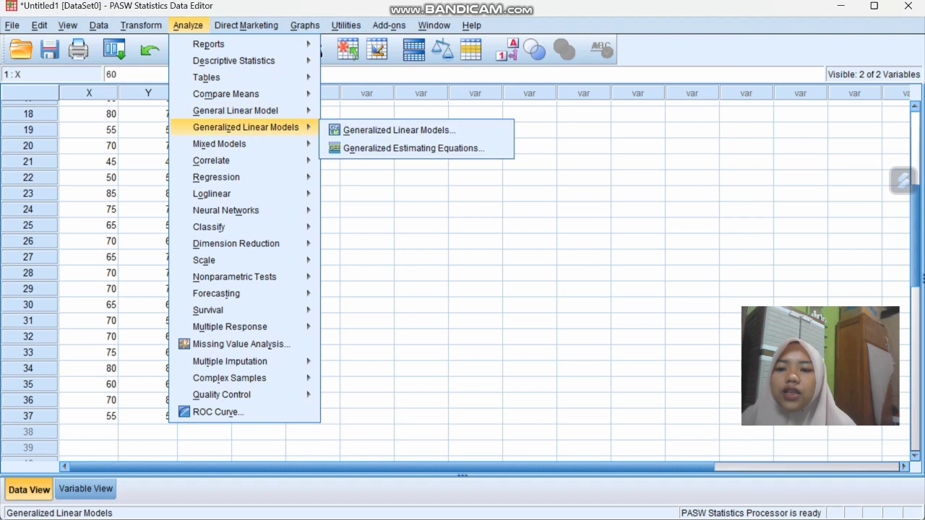
{"action": "mouse_move", "coordinate": [245, 160]}
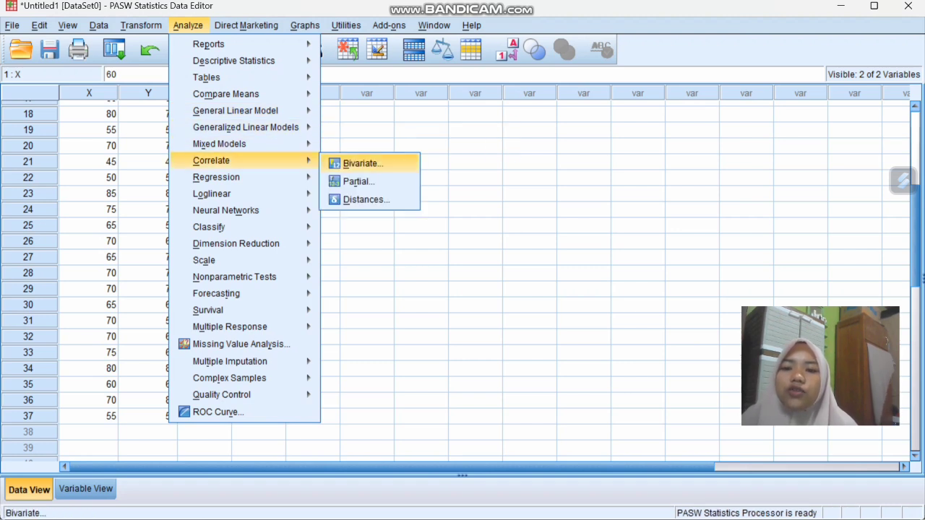
{"action": "left_click", "coordinate": [362, 164]}
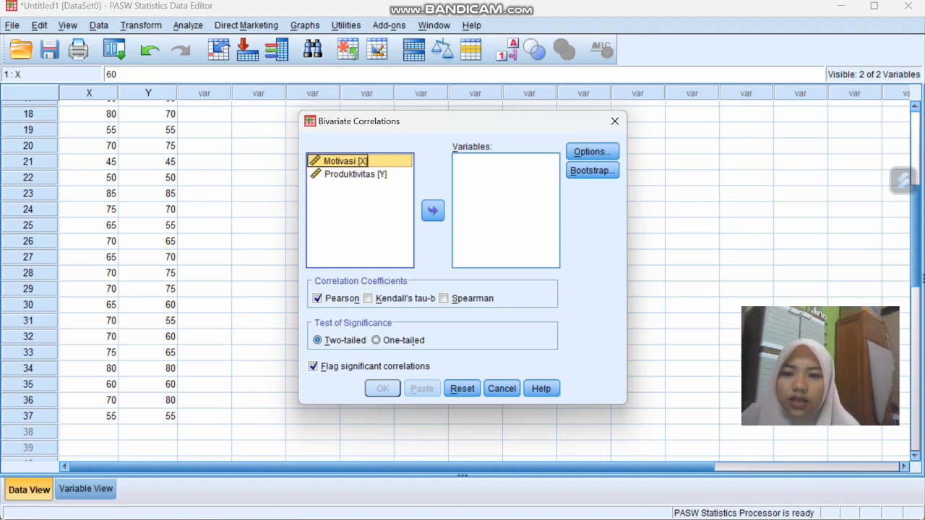
{"action": "left_click", "coordinate": [355, 174], "text": "shift"}
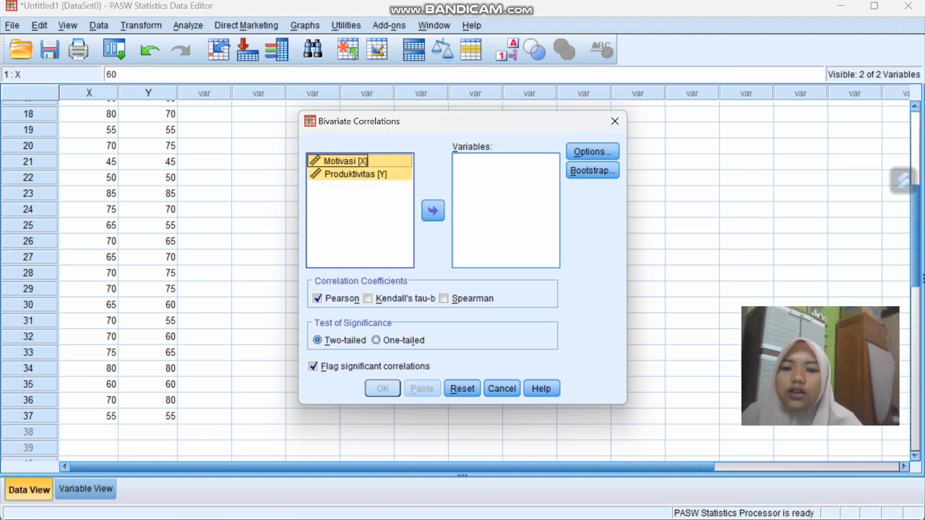
{"action": "left_click", "coordinate": [433, 210]}
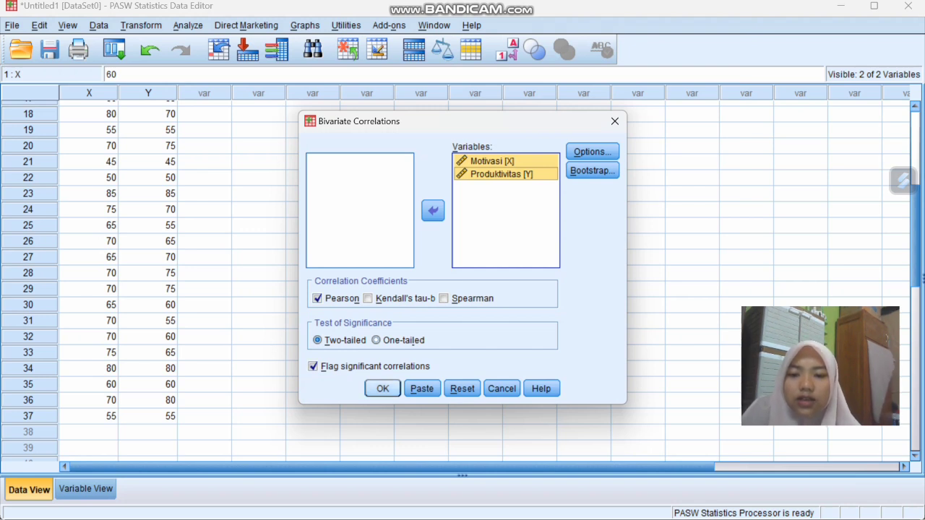
{"action": "key", "text": "Return"}
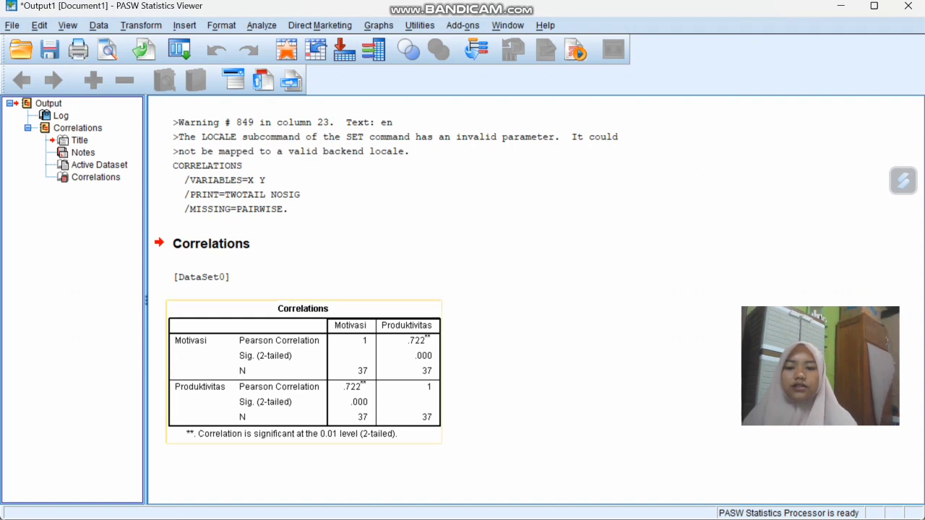
Switch to the PowerPoint presentation and review the Hasil Data slide and the Kesimpulan slide.
{"action": "mouse_move", "coordinate": [311, 518]}
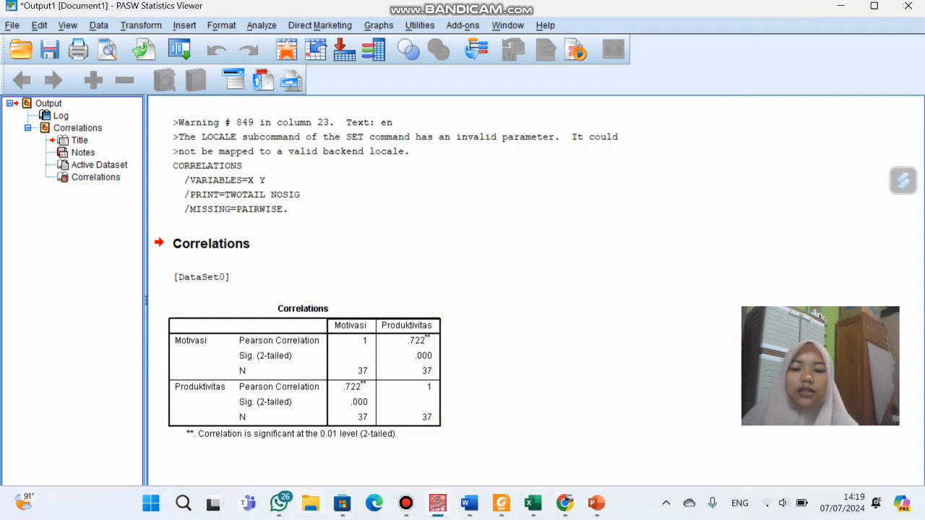
{"action": "mouse_move", "coordinate": [437, 503]}
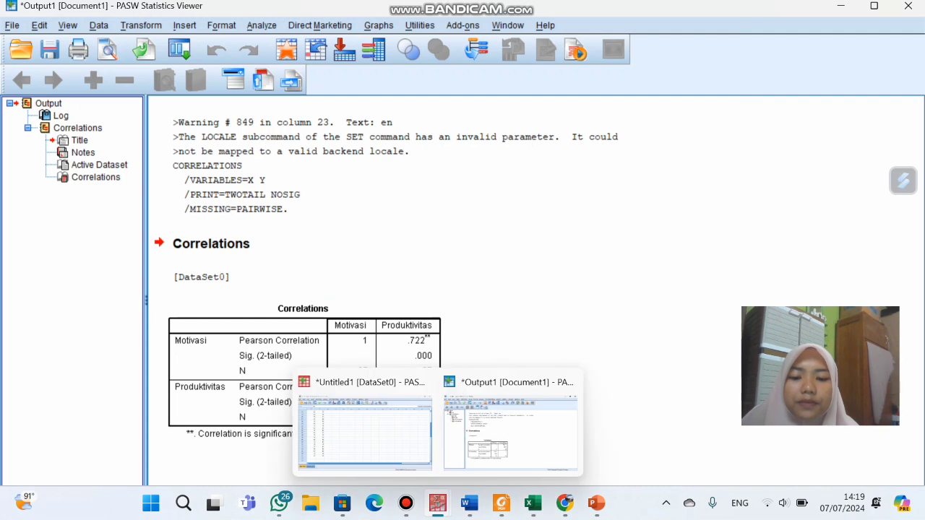
{"action": "mouse_move", "coordinate": [469, 504]}
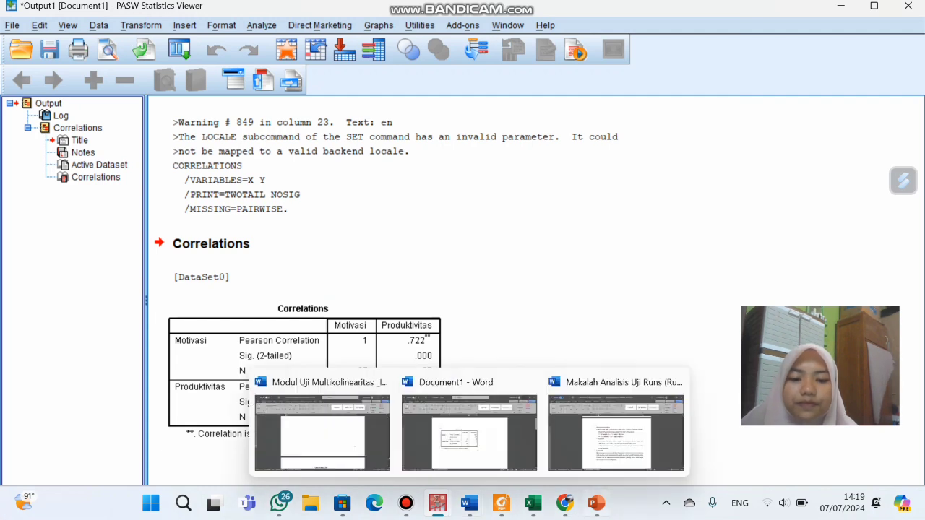
{"action": "left_click", "coordinate": [597, 504]}
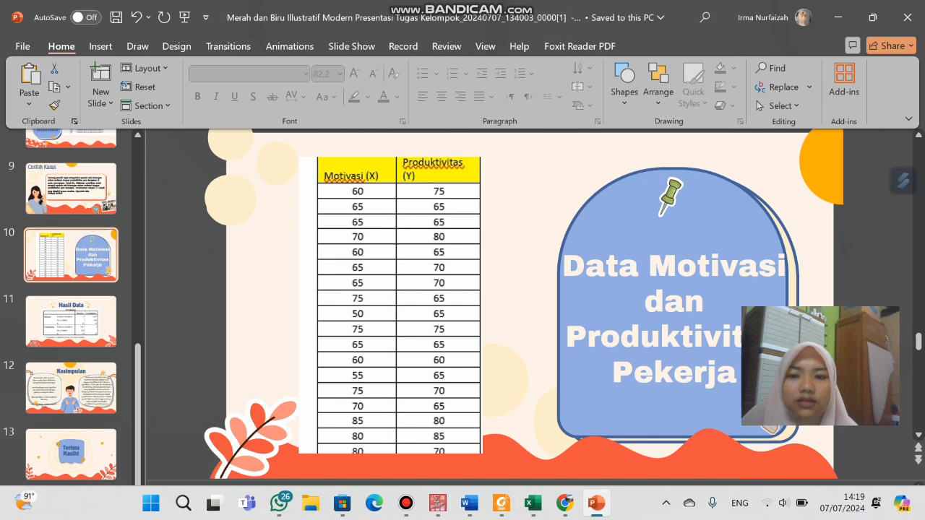
{"action": "left_click", "coordinate": [71, 322]}
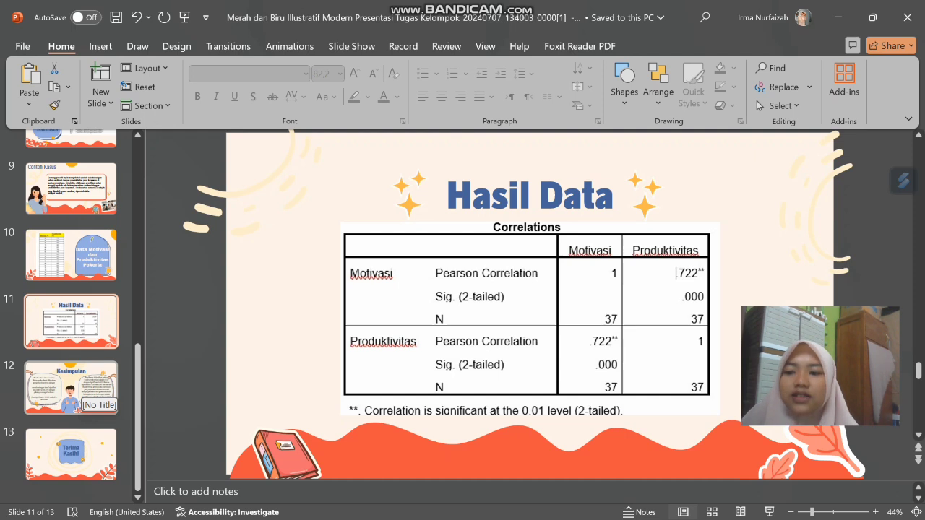
{"action": "left_click", "coordinate": [76, 388]}
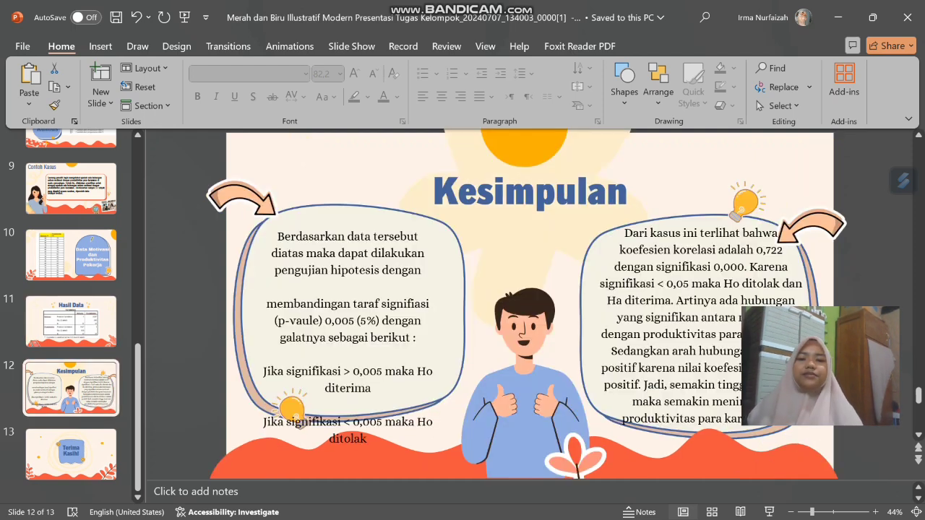